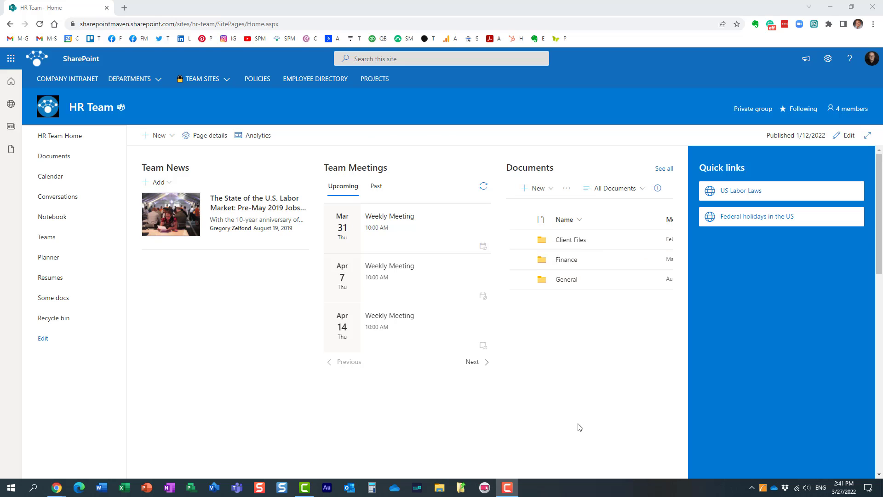
Review the HR Team group's four members, then open its Conversations link in a new tab.
left_click(851, 109)
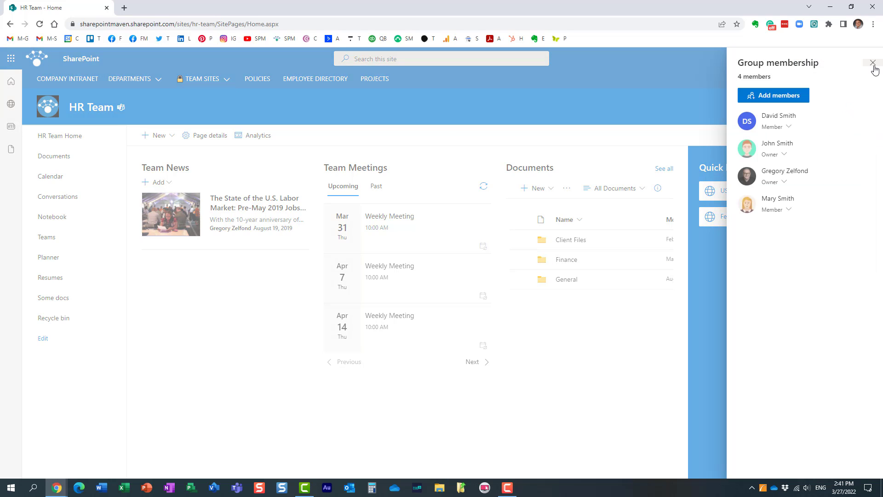
left_click(873, 62)
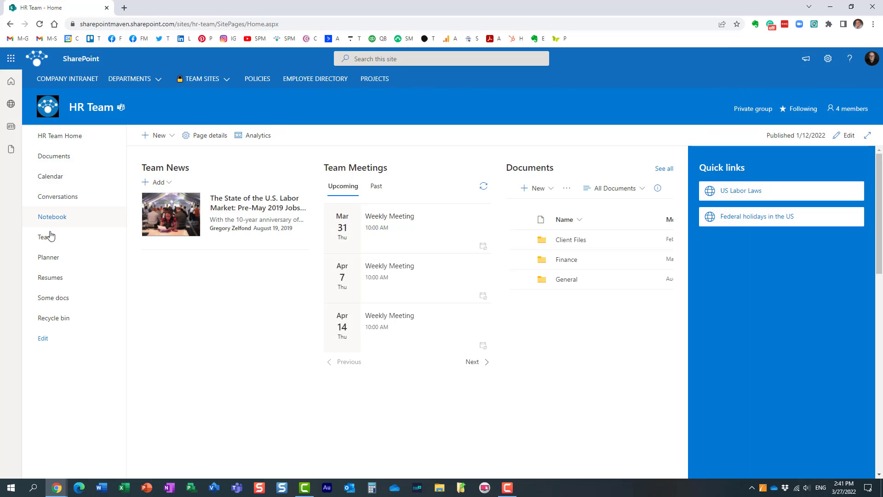
right_click(57, 198)
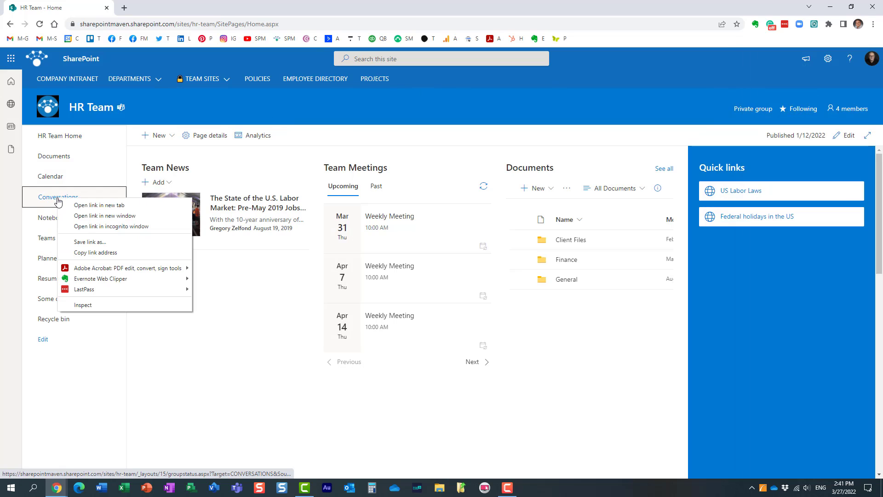
left_click(94, 206)
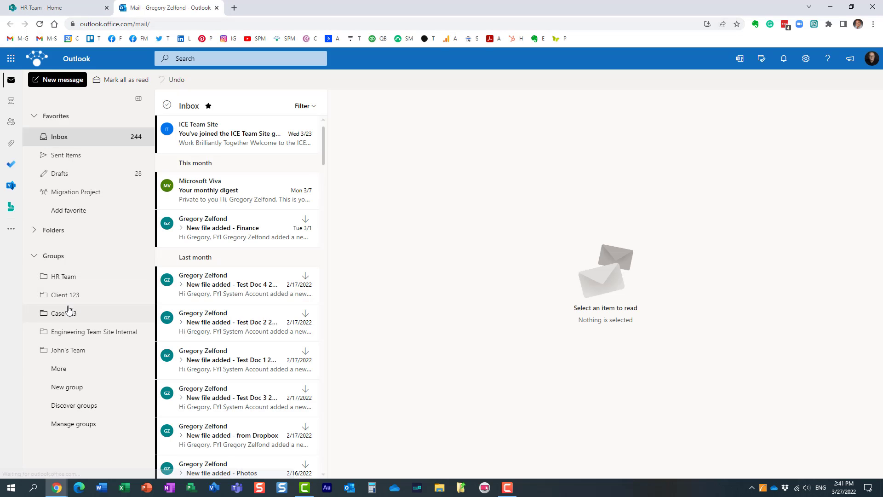
Open the HR Team group's mail in Outlook and start a new email addressed to it.
left_click(68, 278)
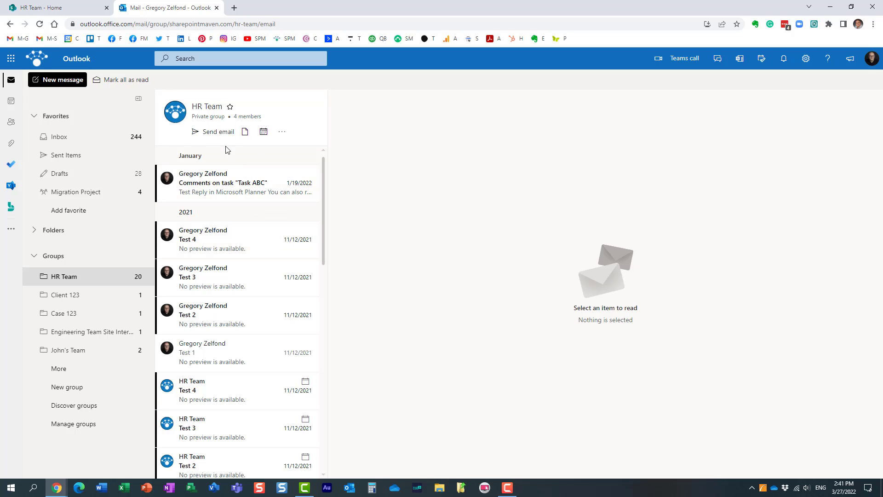
left_click(218, 134)
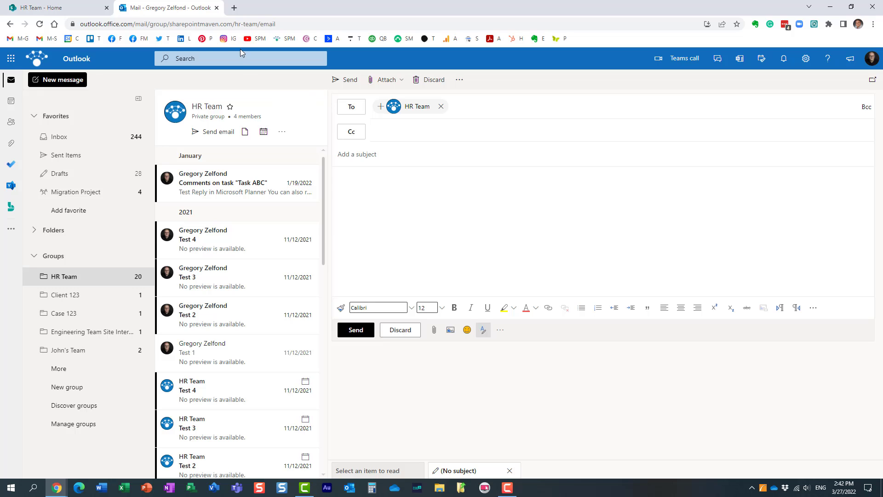
left_click(216, 9)
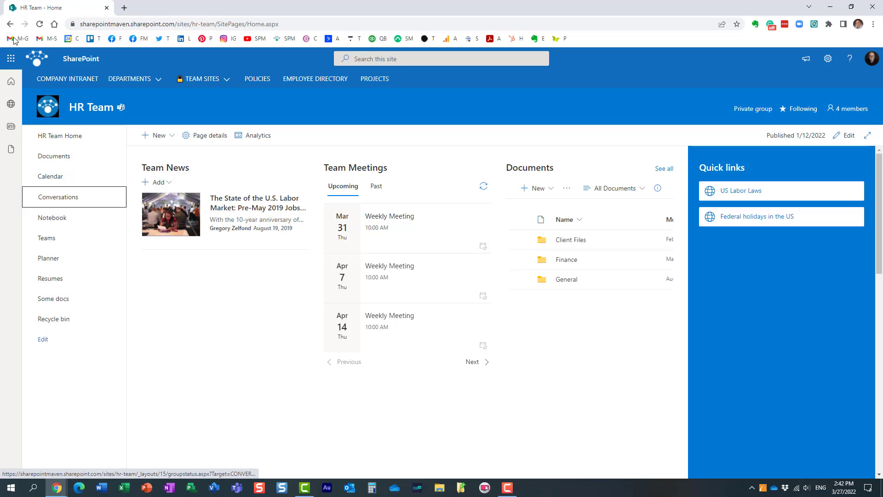
Go to the SharePoint start page through the Microsoft 365 app launcher.
left_click(11, 58)
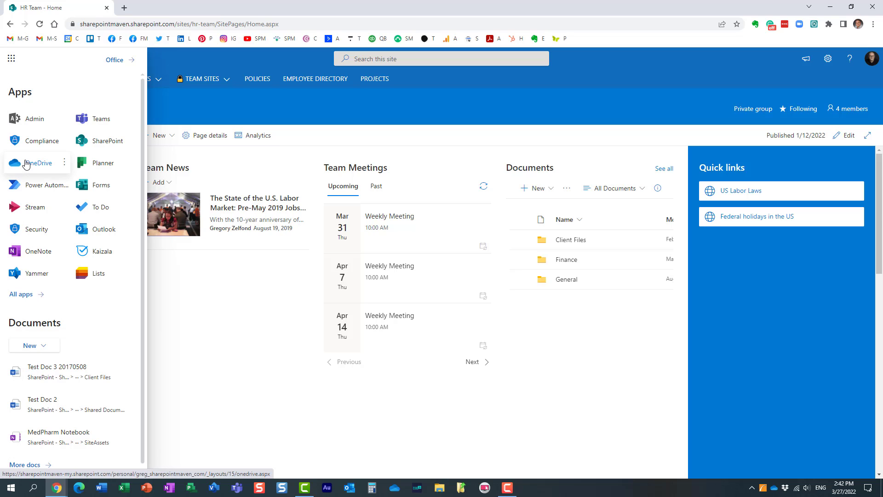
left_click(103, 143)
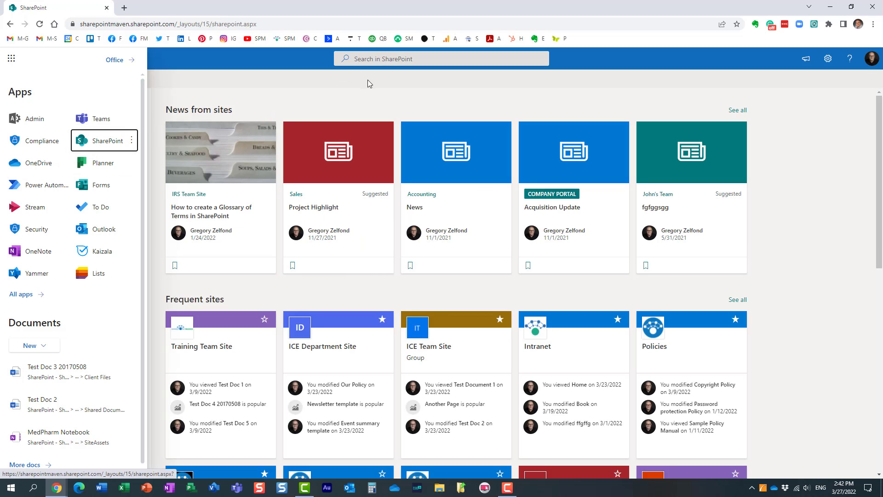
left_click(374, 99)
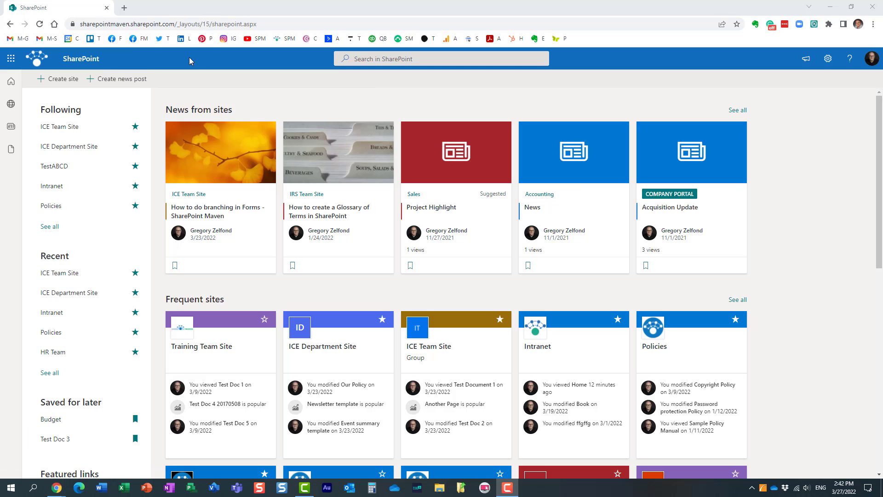
Create a team site named 'Payroll Team' with the suggested colleague added as a member.
left_click(62, 80)
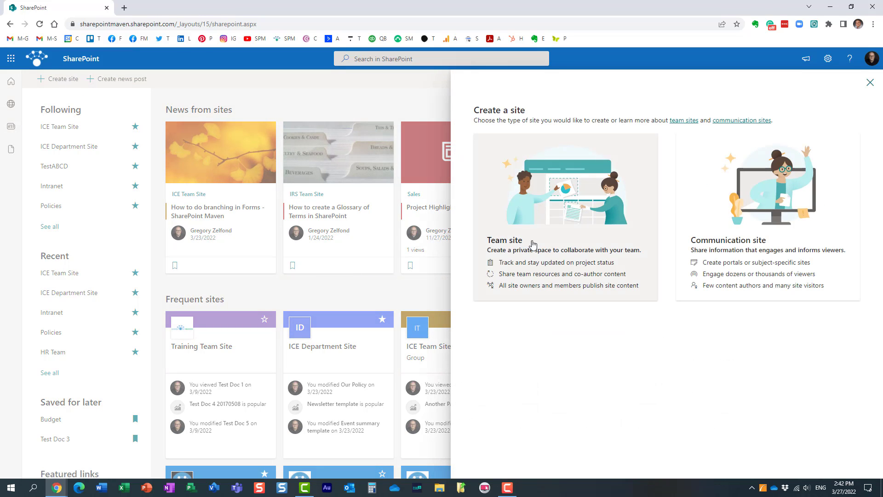
left_click(579, 229)
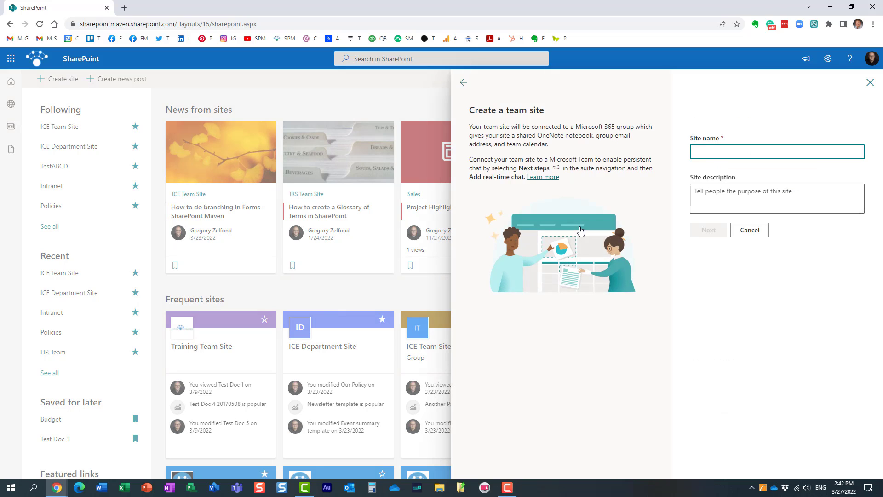
type("Payroll Team")
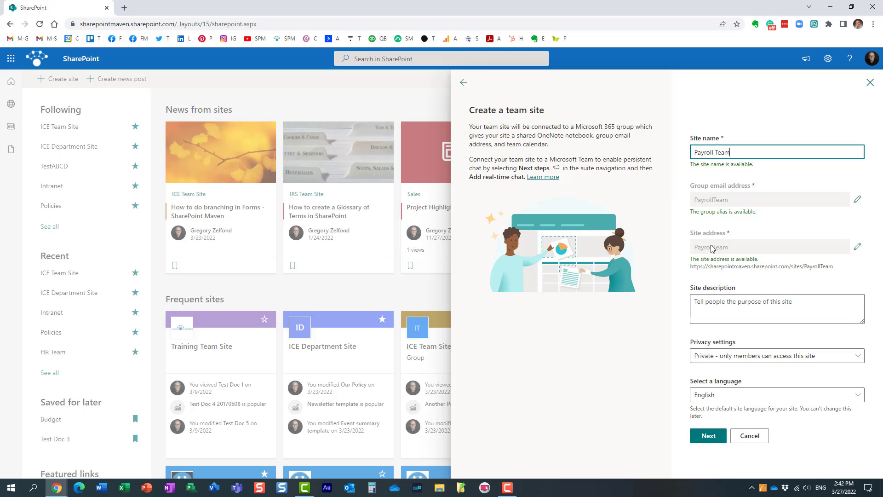
left_click(712, 437)
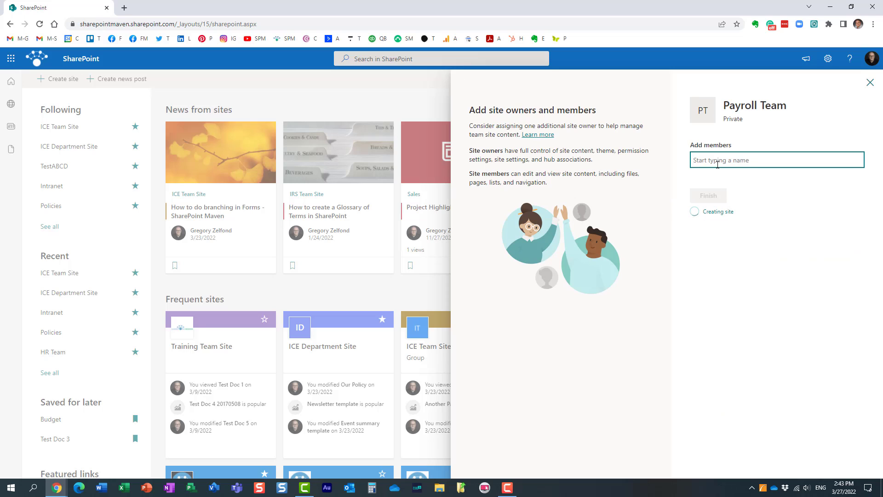
type("mary")
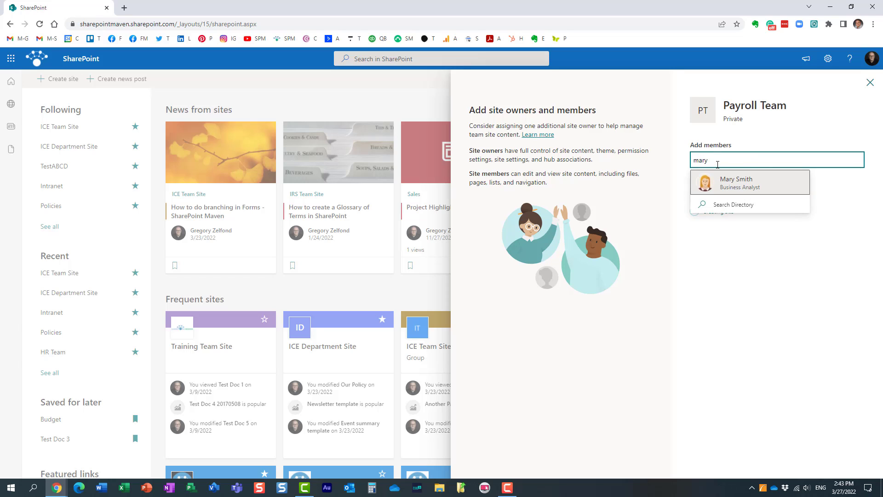
left_click(732, 182)
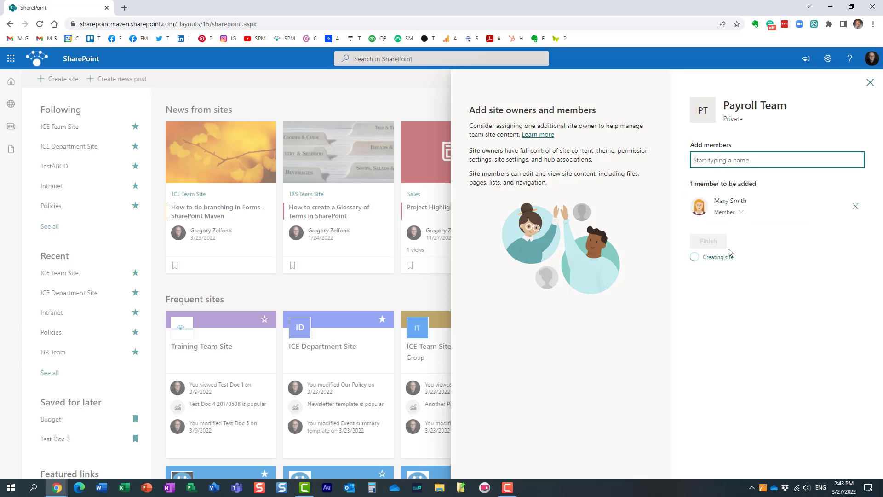
left_click(708, 243)
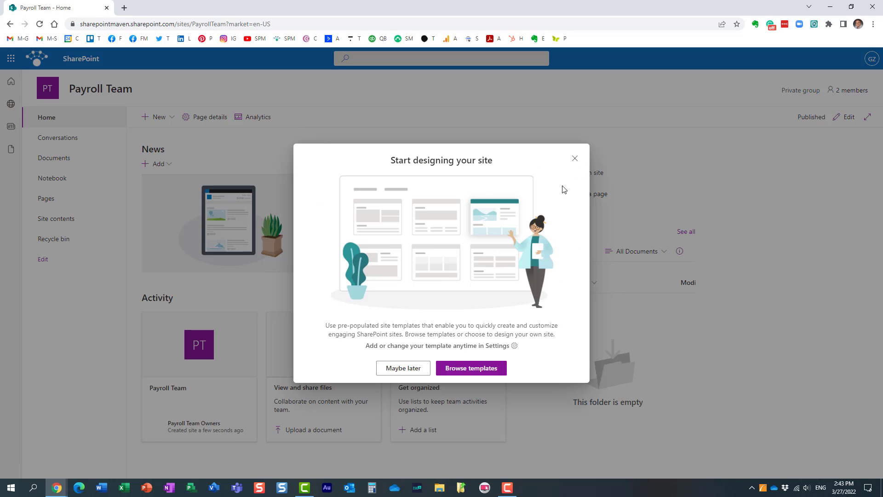
Dismiss the site-design prompt, check Payroll Team's two members, and open Conversations in a new tab.
left_click(575, 158)
left_click(853, 94)
left_click(871, 65)
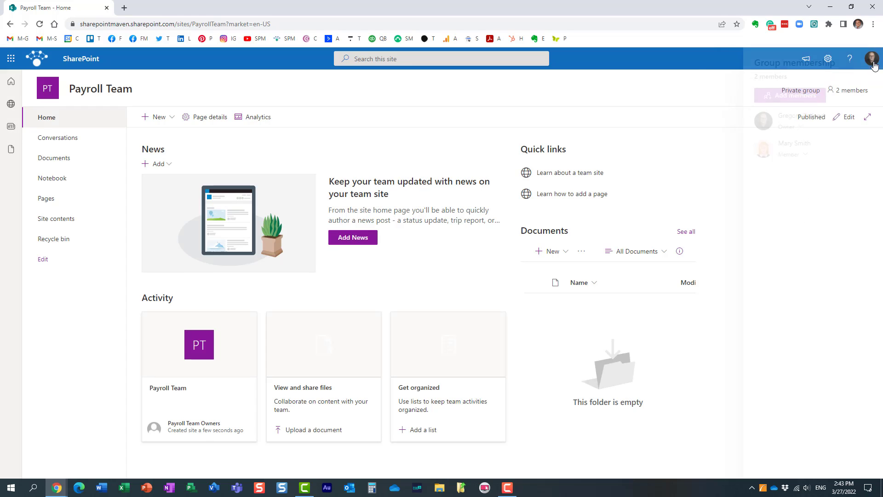
right_click(73, 140)
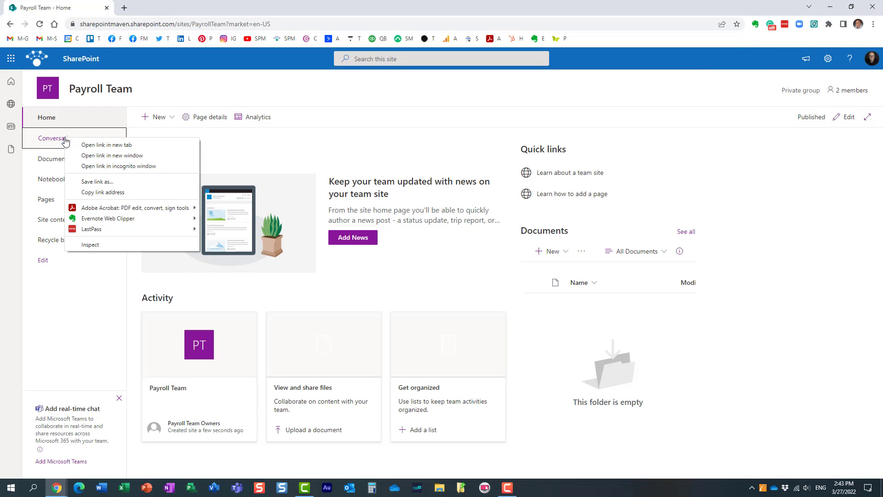
left_click(107, 145)
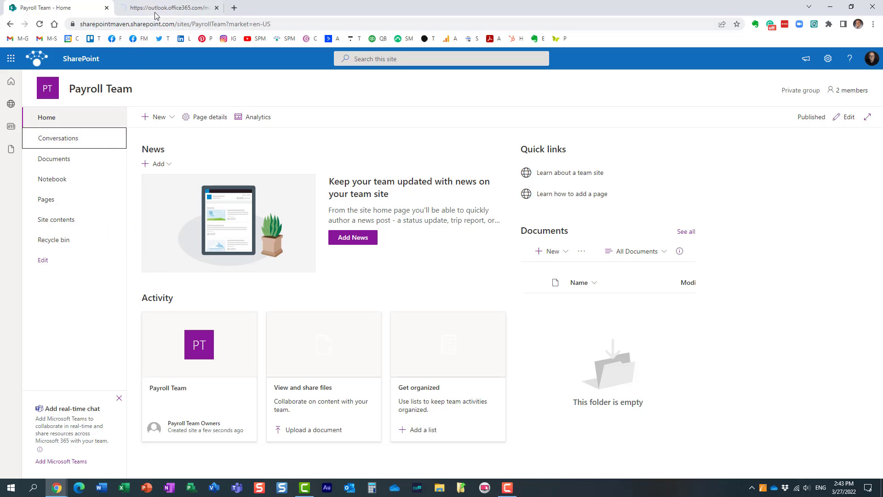
In the new Outlook tab, open the Payroll Team mailbox from the expanded Groups list.
left_click(155, 10)
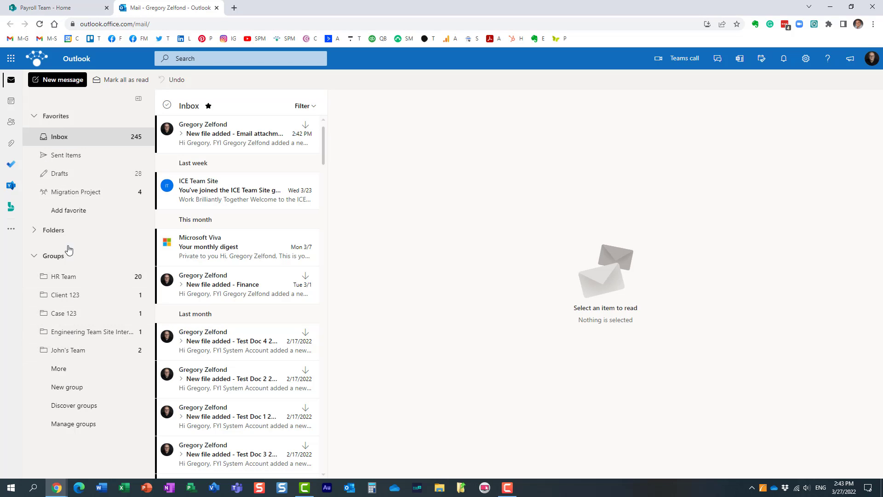
left_click(55, 370)
scroll(58, 384, "down", 3)
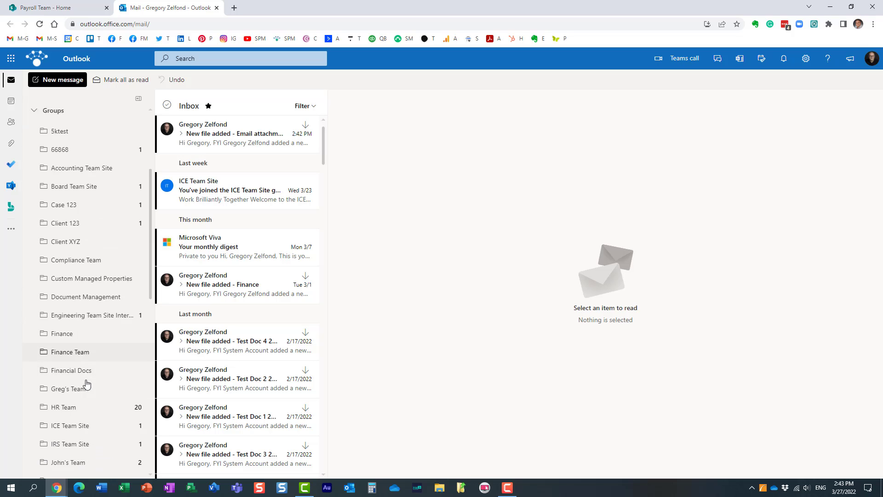
scroll(87, 383, "down", 6)
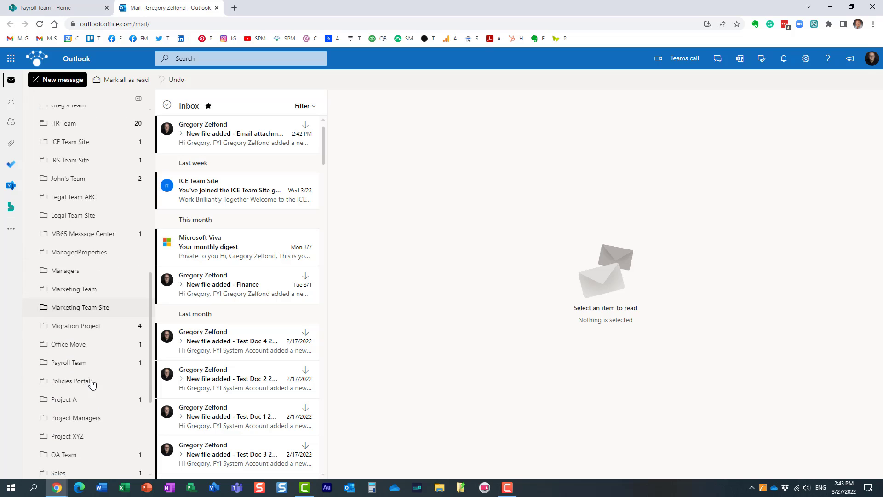
scroll(89, 379, "down", 1)
left_click(72, 337)
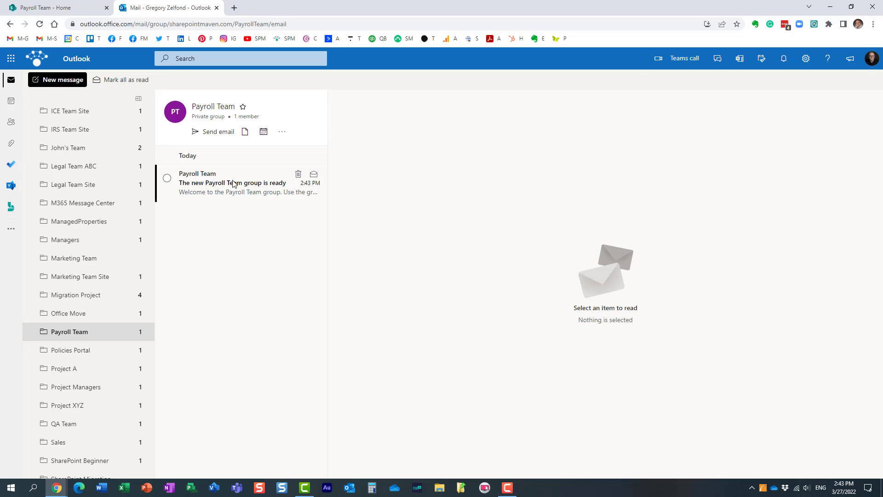
Discard an empty draft to Payroll Team, then show the group's '...' options menu.
left_click(215, 137)
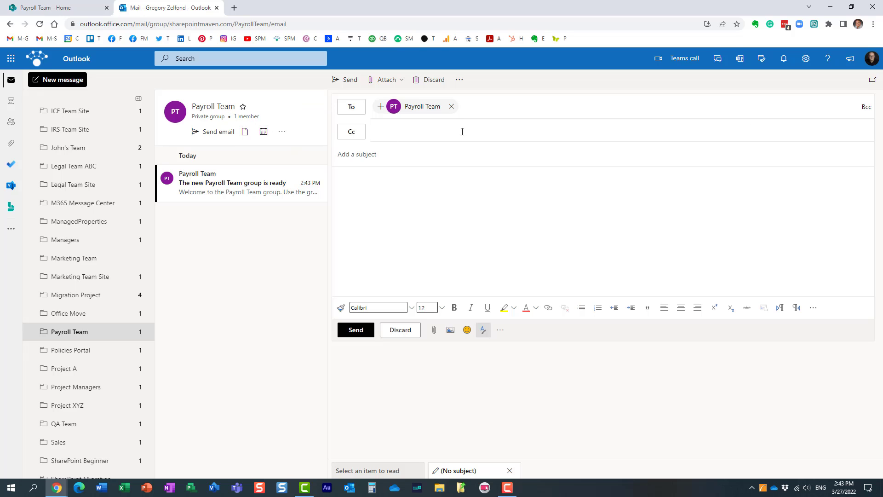
left_click(406, 332)
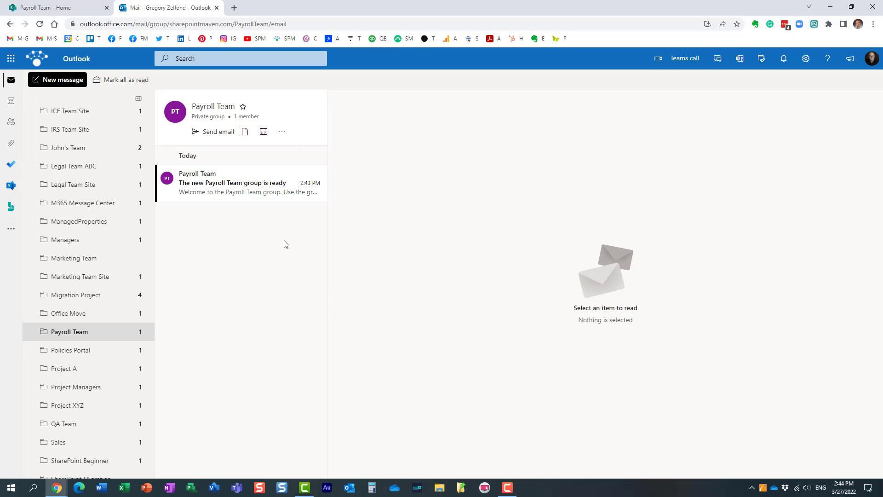
left_click(283, 132)
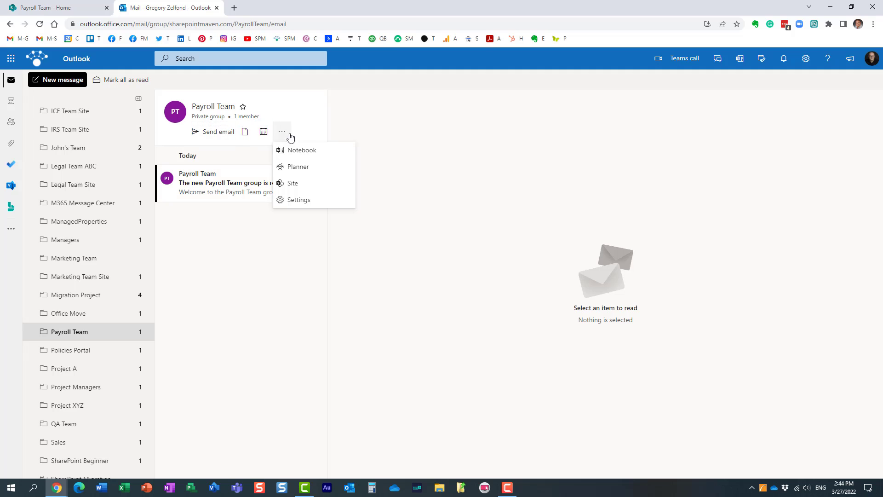
In Payroll Team's Edit group form, tick the members' inbox subscription box, then choose Discard.
left_click(313, 202)
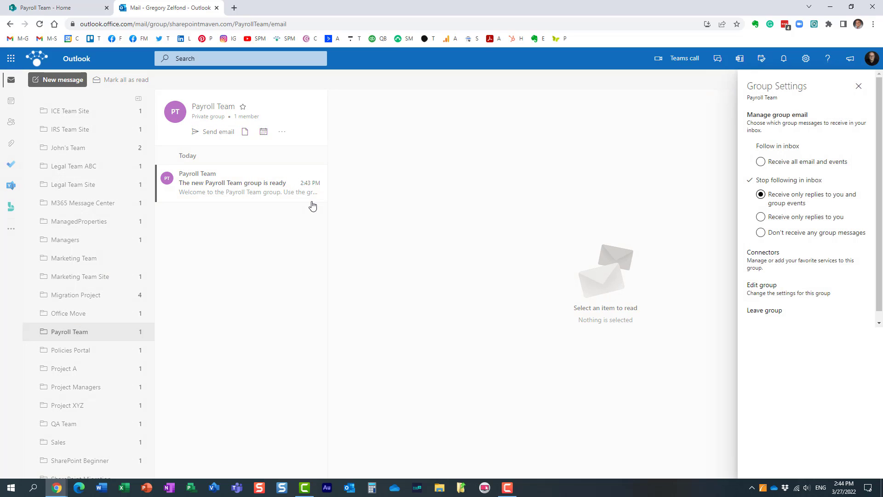
left_click(785, 289)
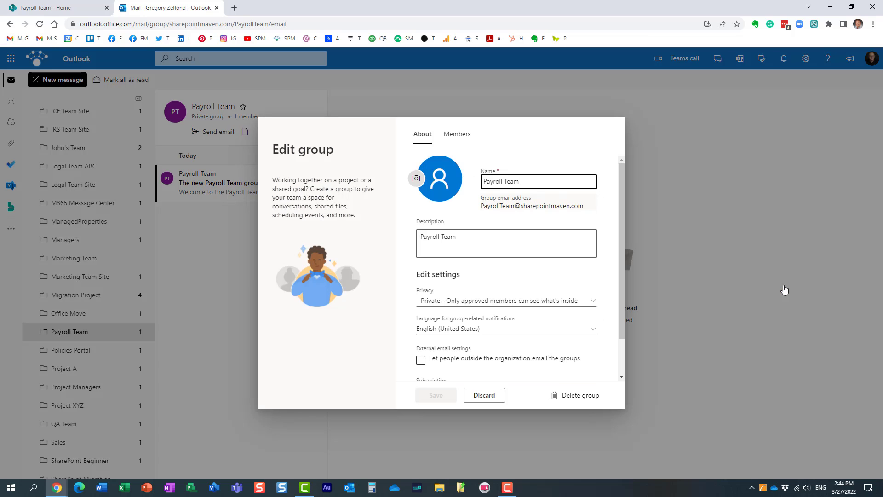
scroll(529, 291, "down", 2)
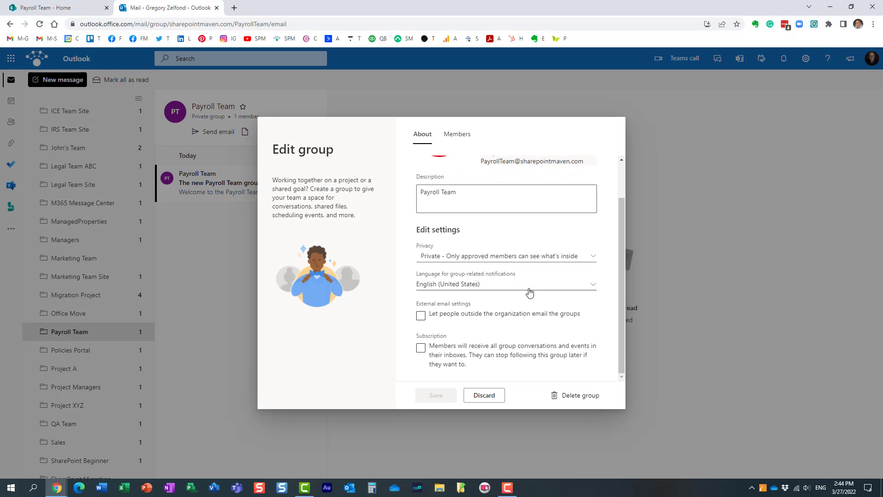
left_click(421, 348)
left_click(421, 349)
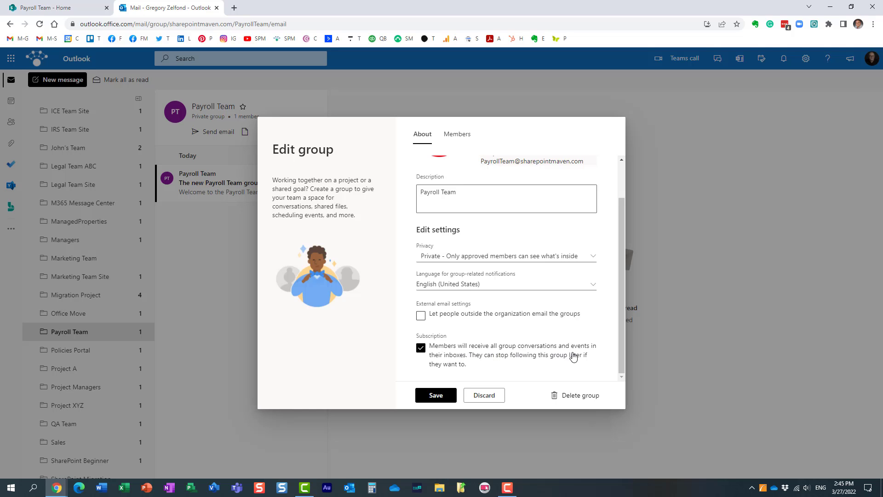
left_click(484, 395)
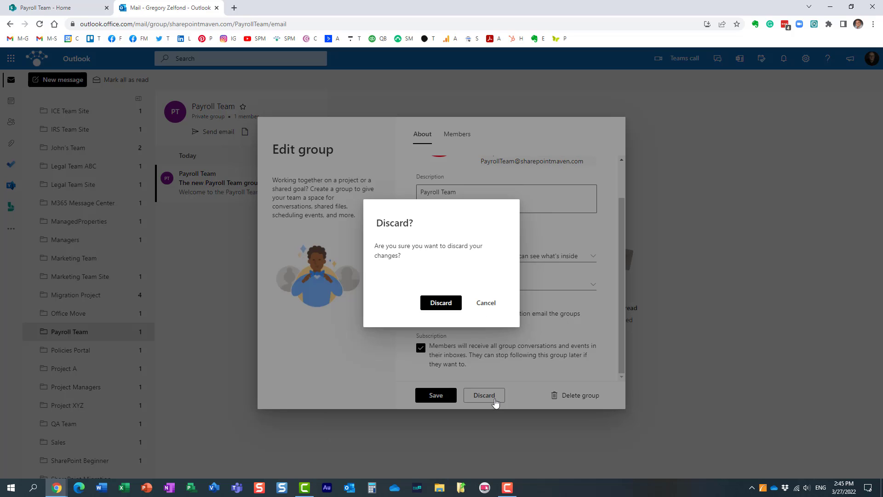
Confirm discarding the group edits and send an email with subject 'Hello' to Payroll Team.
left_click(440, 303)
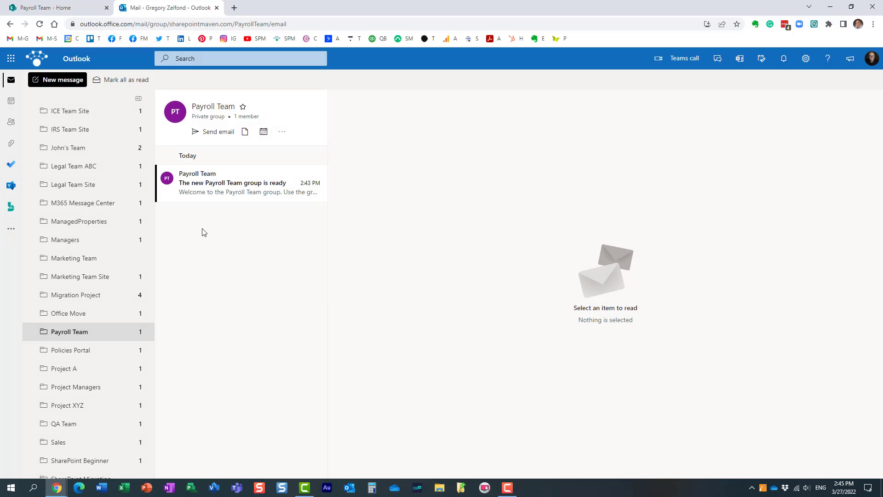
left_click(219, 132)
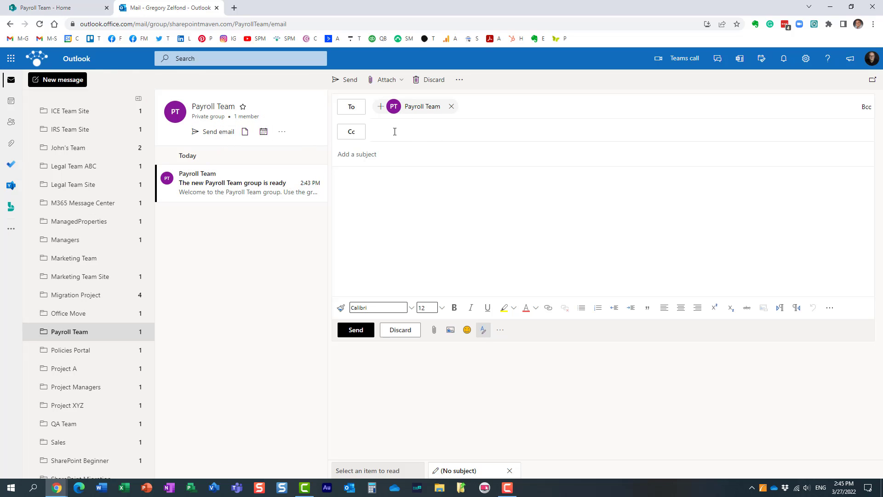
left_click(373, 157)
type("Helloell")
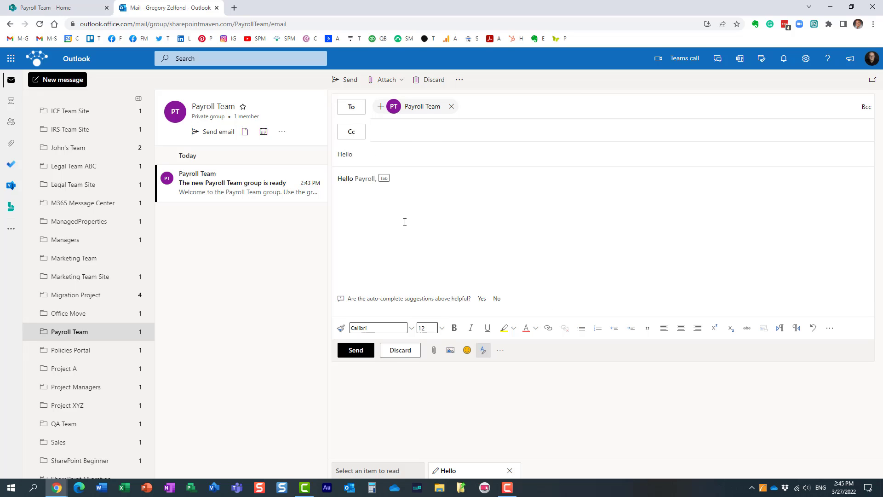
left_click(363, 351)
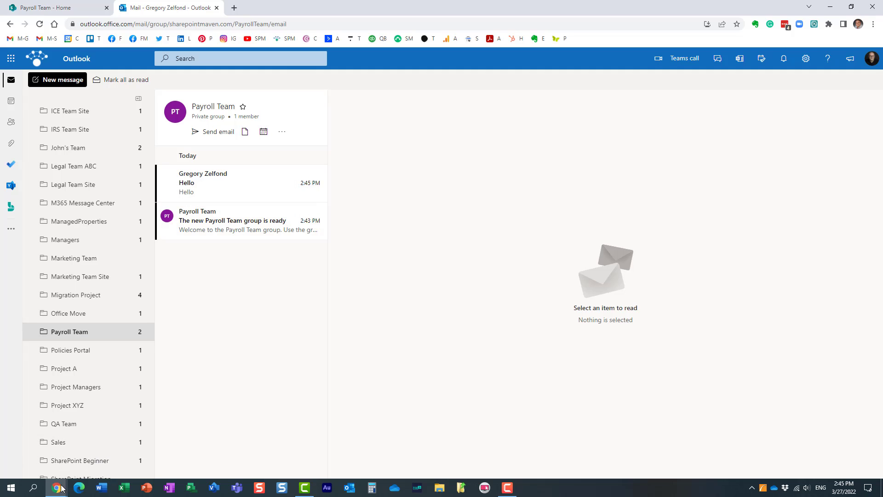
mouse_move(60, 486)
left_click(123, 465)
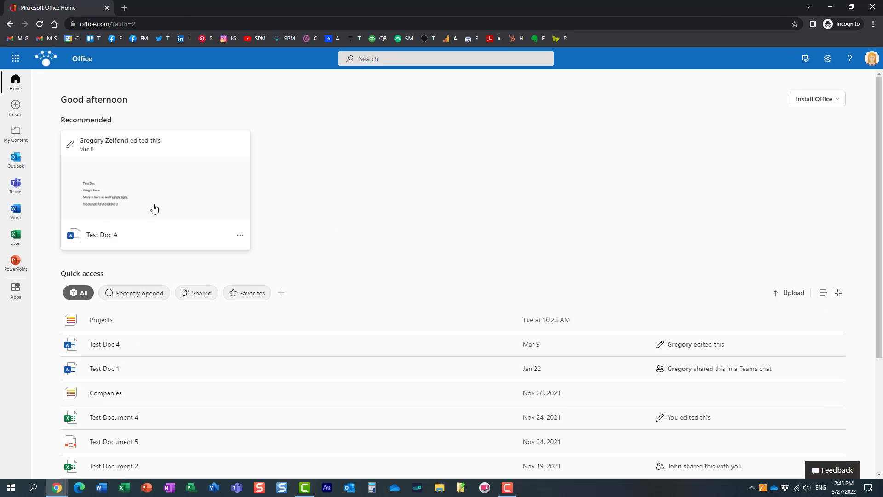
left_click(12, 160)
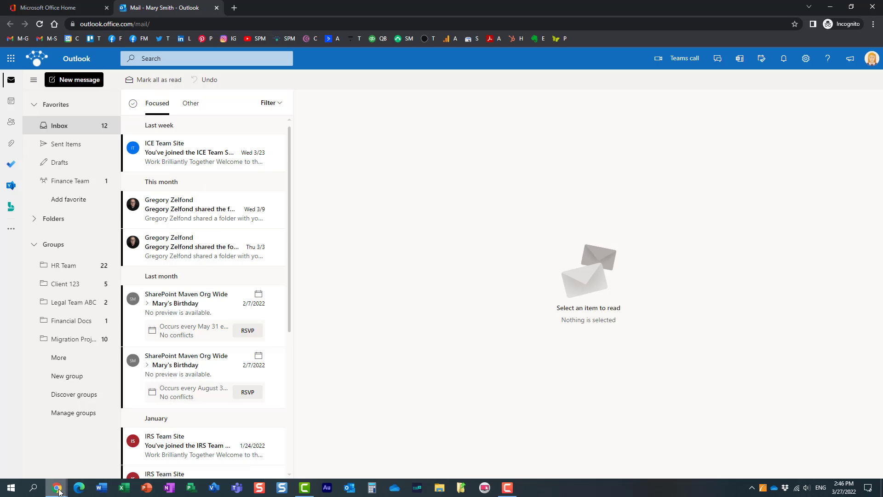
In the owner's mailbox, set Payroll Team to deliver all conversations to members' inboxes and save.
mouse_move(56, 487)
left_click(46, 460)
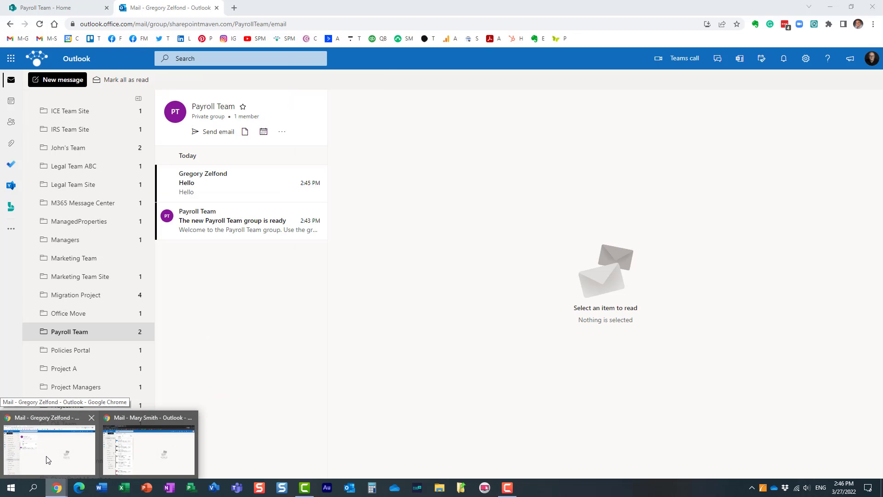
left_click(285, 133)
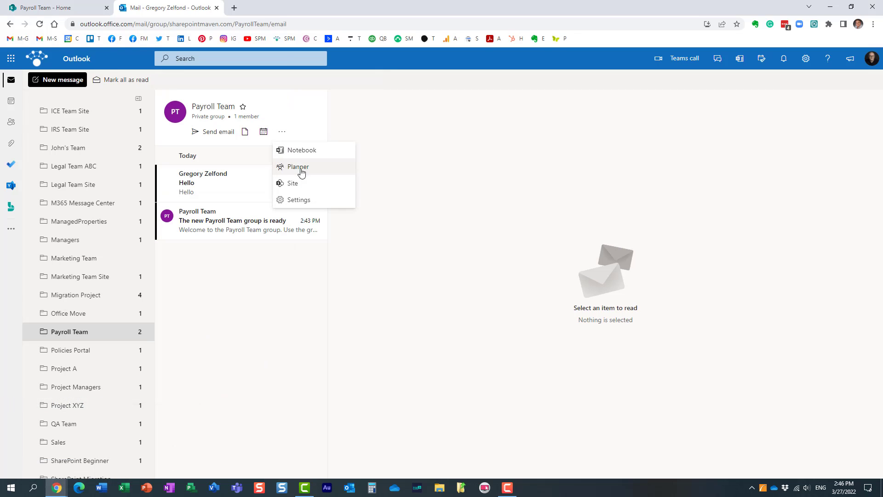
left_click(305, 200)
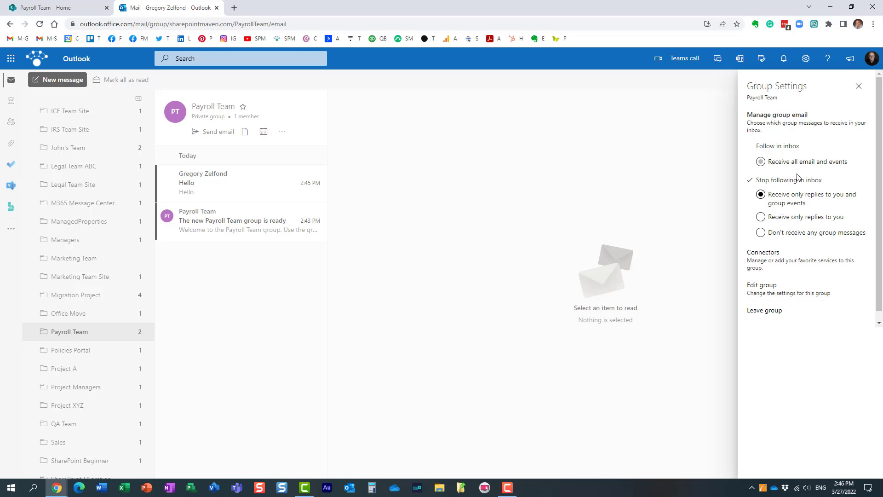
left_click(765, 289)
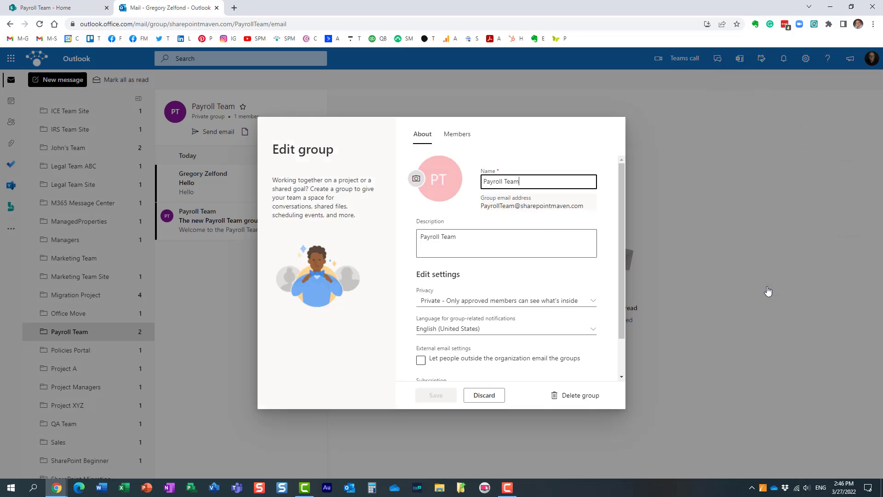
scroll(483, 327, "down", 2)
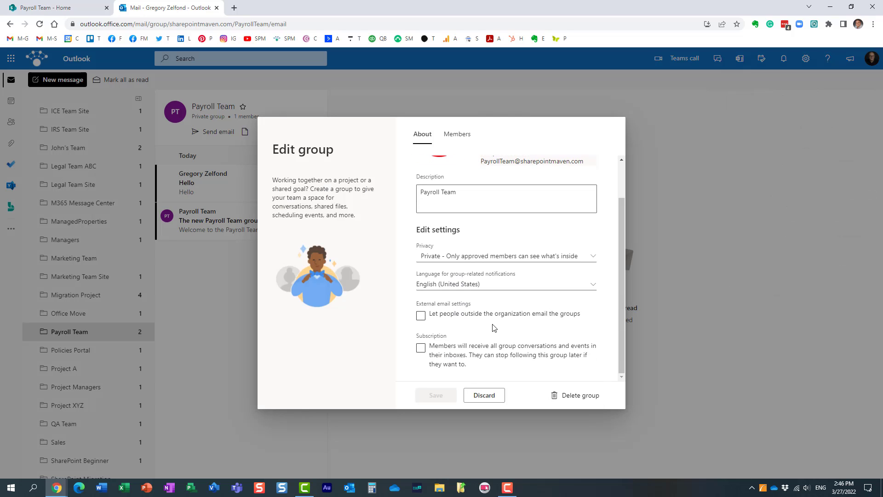
left_click(421, 348)
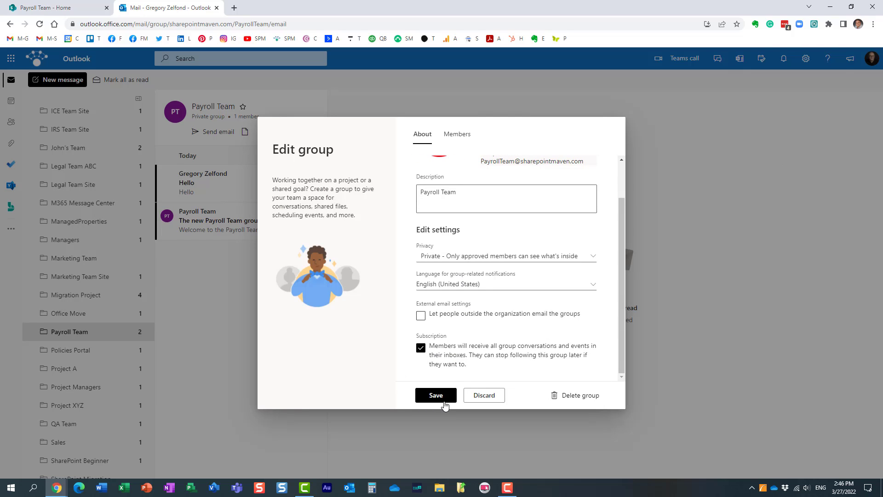
left_click(436, 396)
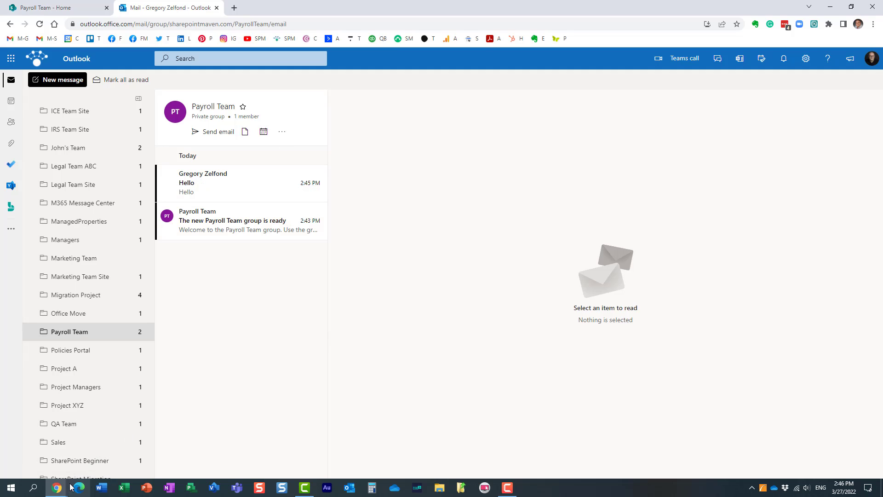
In the member's mailbox window, open Payroll Team's group settings showing Receive all email and events.
mouse_move(55, 493)
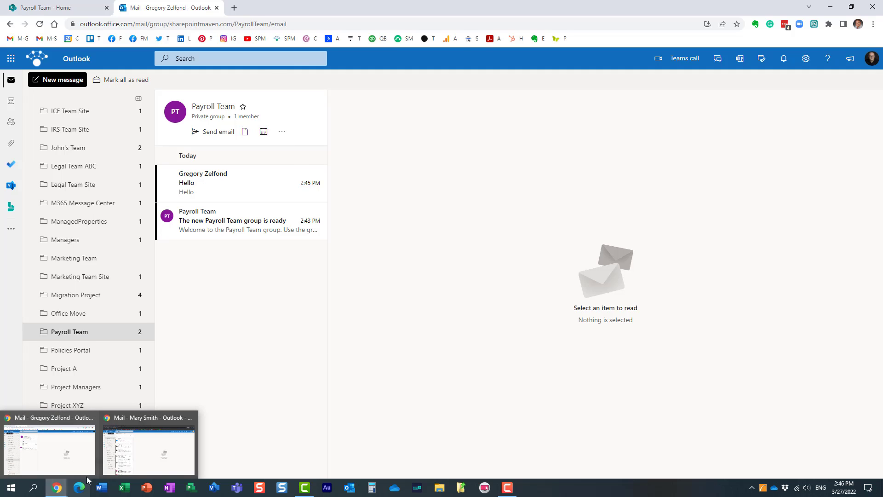
left_click(150, 453)
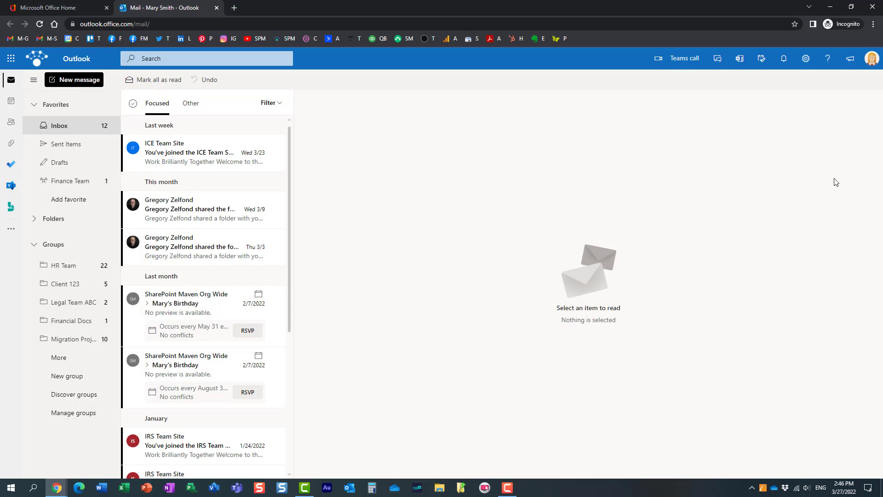
left_click(59, 358)
scroll(62, 356, "down", 3)
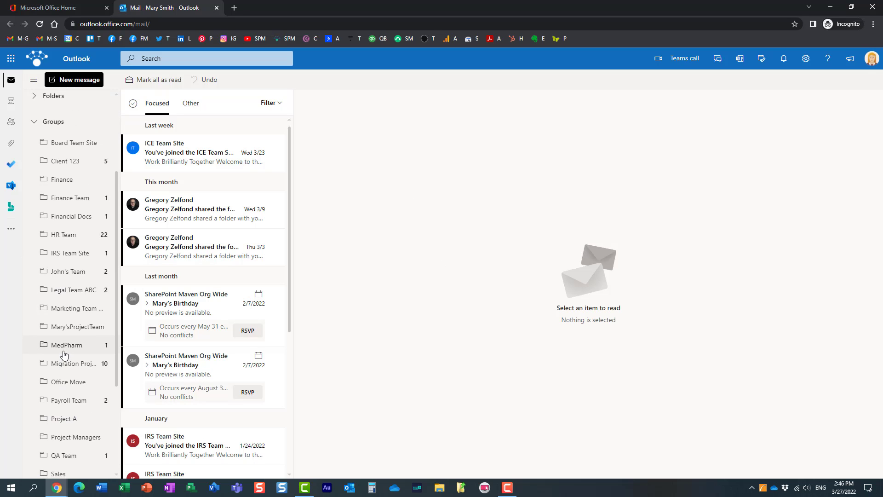
scroll(64, 354, "down", 3)
left_click(68, 282)
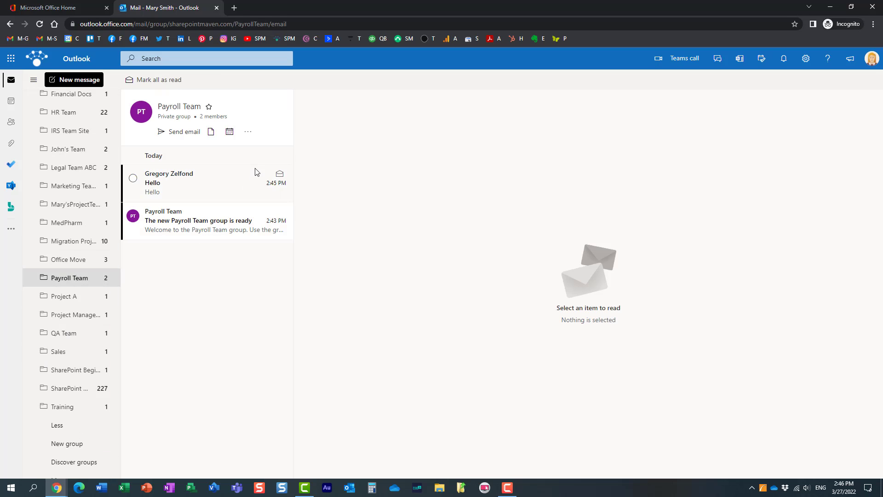
left_click(249, 133)
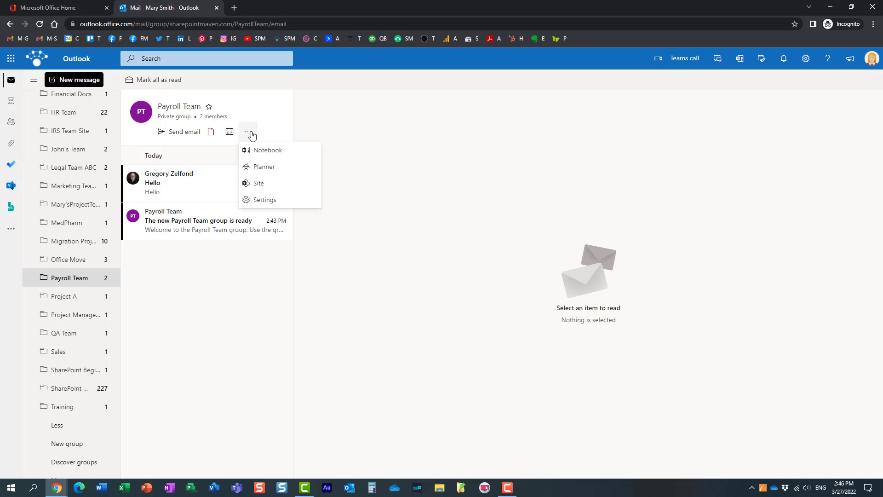
left_click(278, 200)
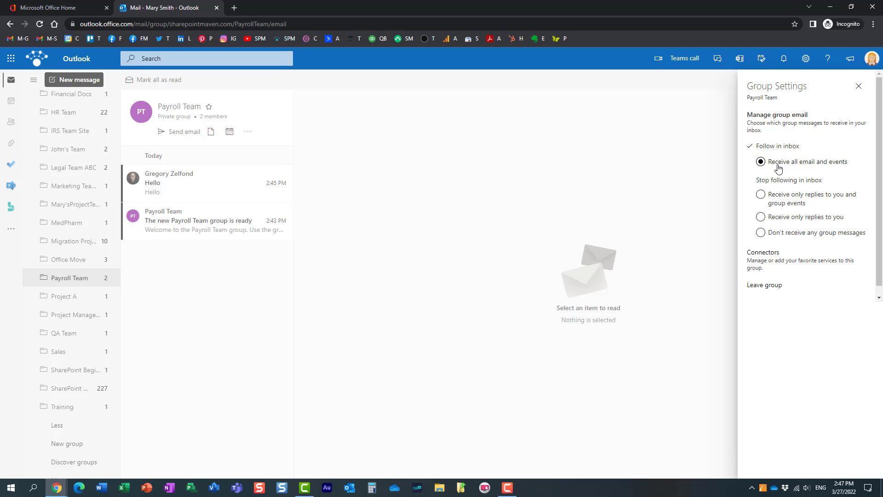
Try Don't receive any group messages, revert Payroll Team to Receive all email and events, and close settings.
left_click(760, 233)
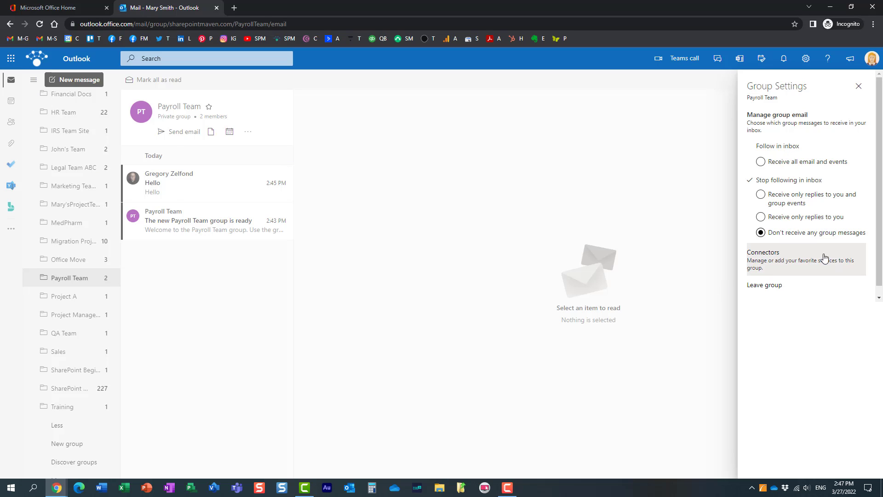
left_click(761, 162)
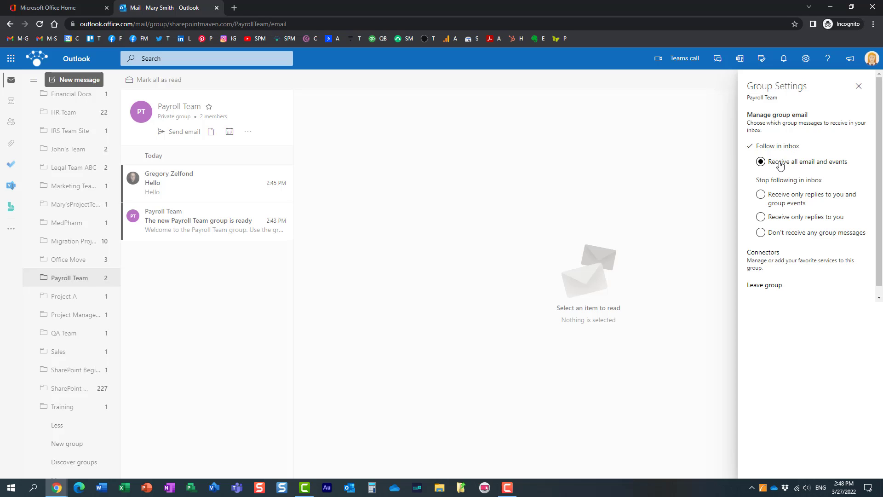
left_click(859, 87)
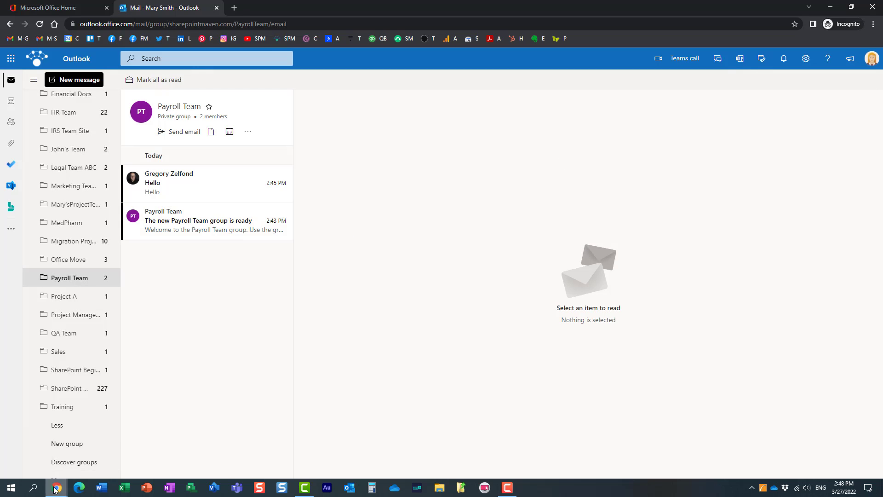
From the owner's window, send the Payroll Team group an email with subject 'Hello again' and body 'Test'.
mouse_move(56, 487)
left_click(51, 446)
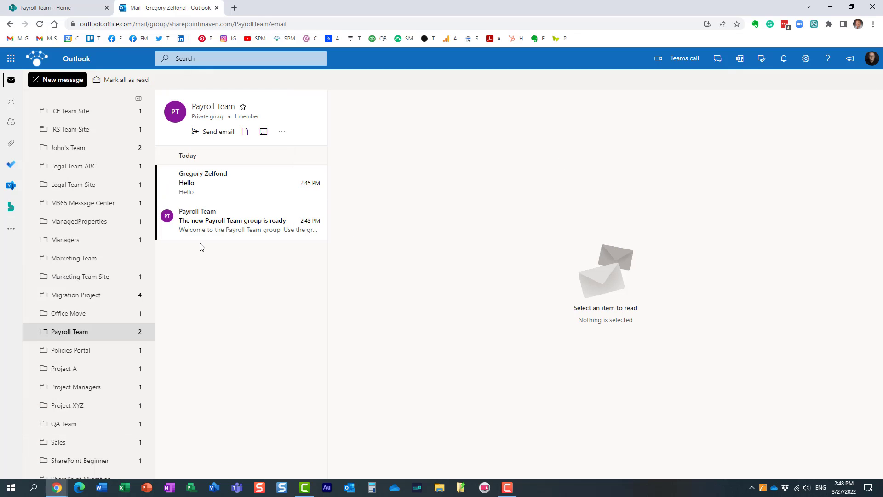
left_click(215, 132)
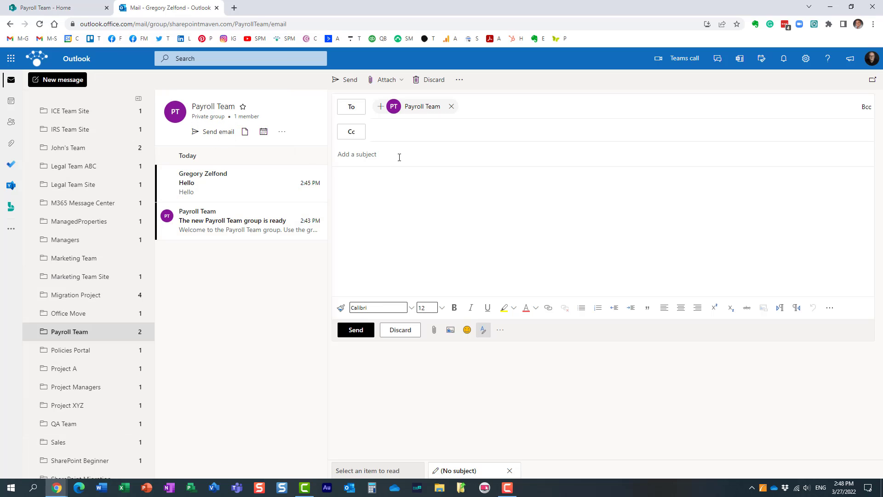
left_click(363, 156)
type("Hello agaon")
key("BackSpace")
key("BackSpace")
type("in")
key("Tab")
type("T")
left_click(350, 331)
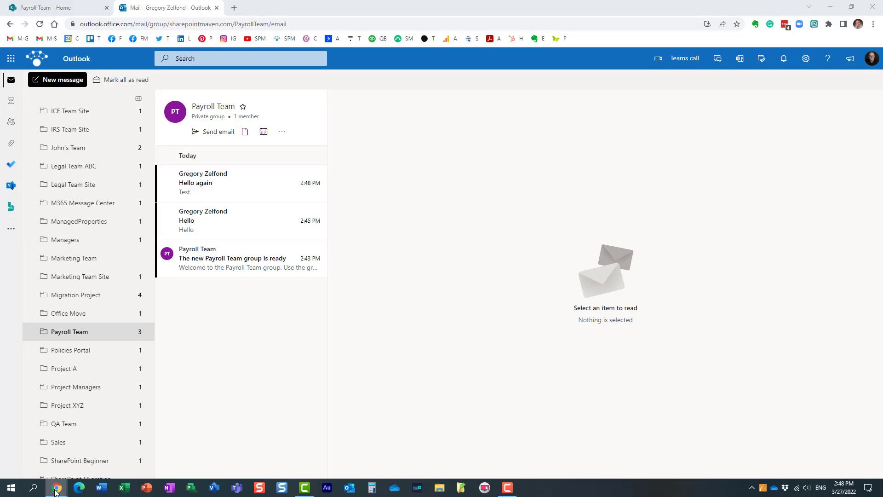
In the member's window, find 'Hello again' in the Inbox, then open the Payroll Team group.
mouse_move(56, 488)
left_click(143, 455)
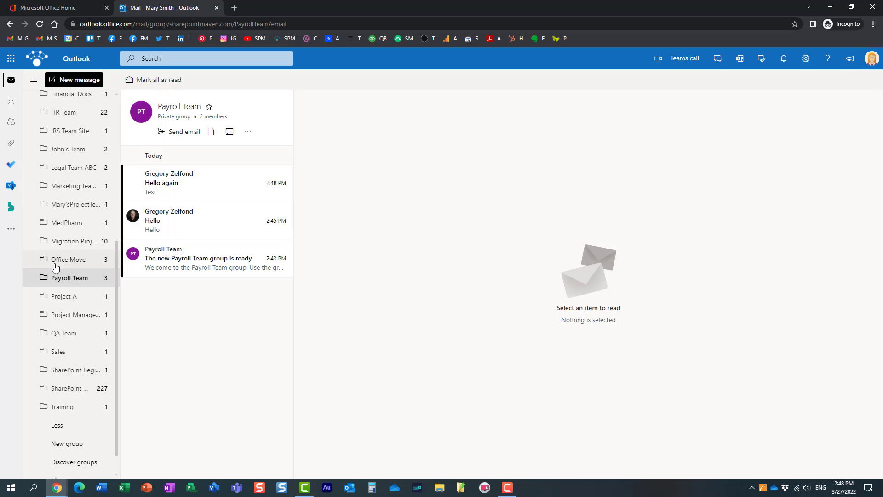
scroll(69, 271, "up", 5)
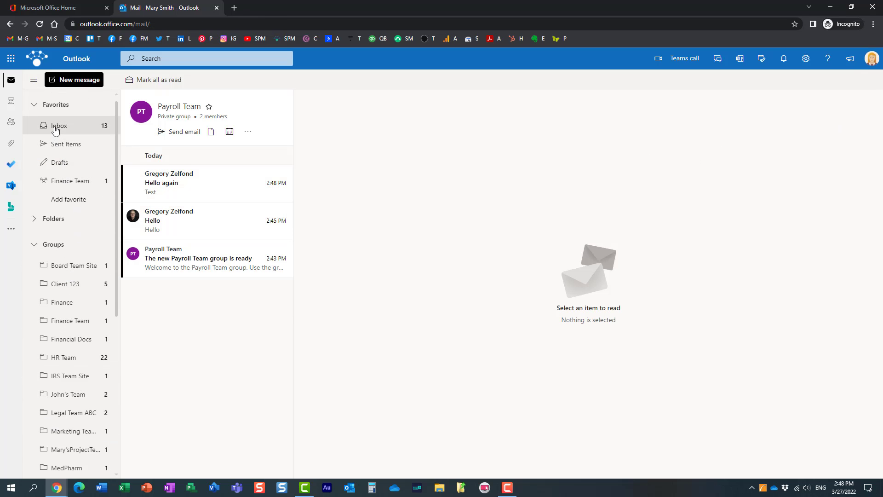
left_click(55, 128)
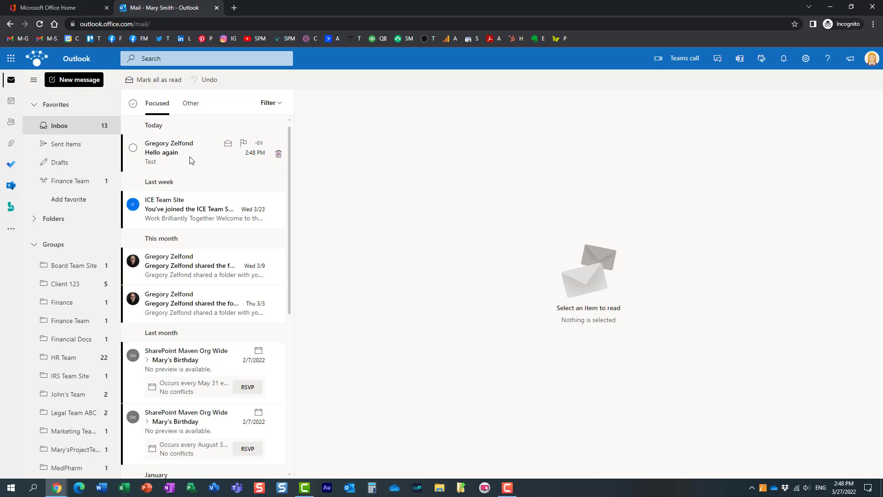
scroll(82, 343, "down", 6)
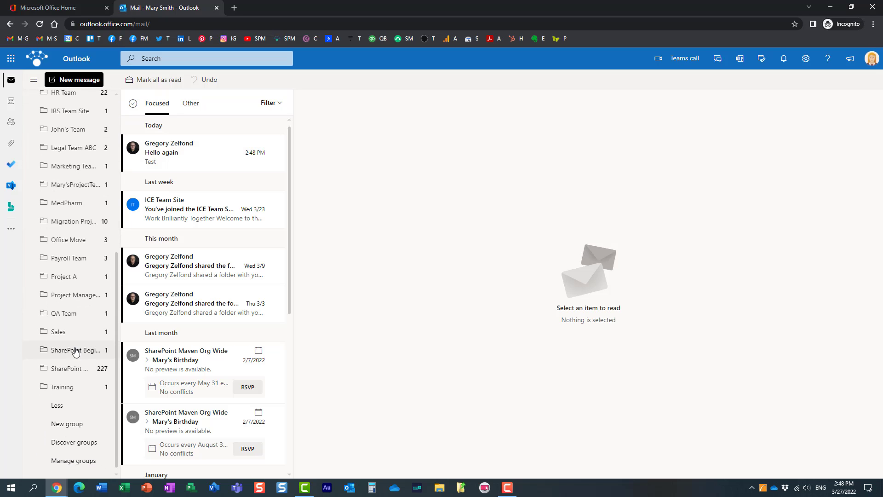
left_click(67, 258)
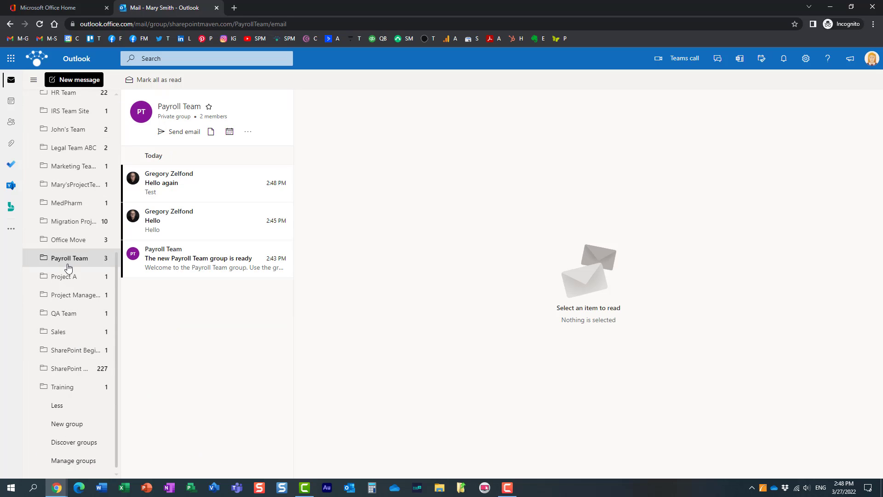
Set the member's Payroll Team email setting to Don't receive any group messages, after trying Receive only replies to you.
left_click(247, 132)
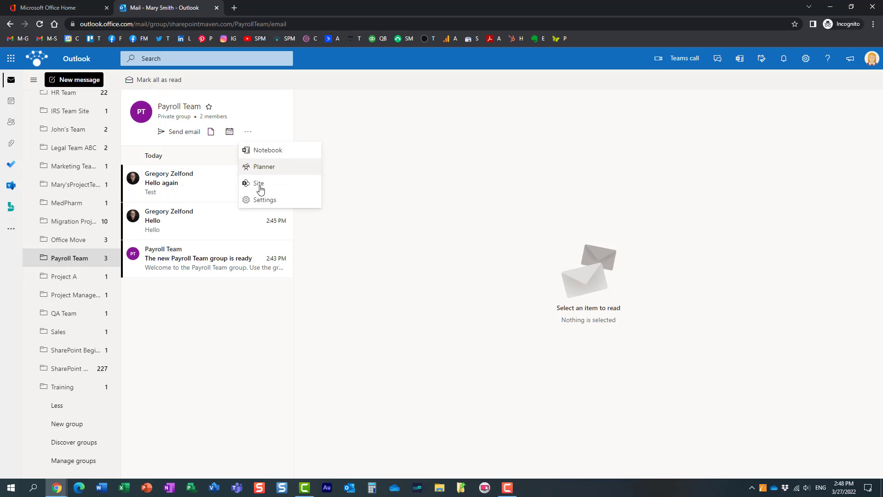
left_click(265, 199)
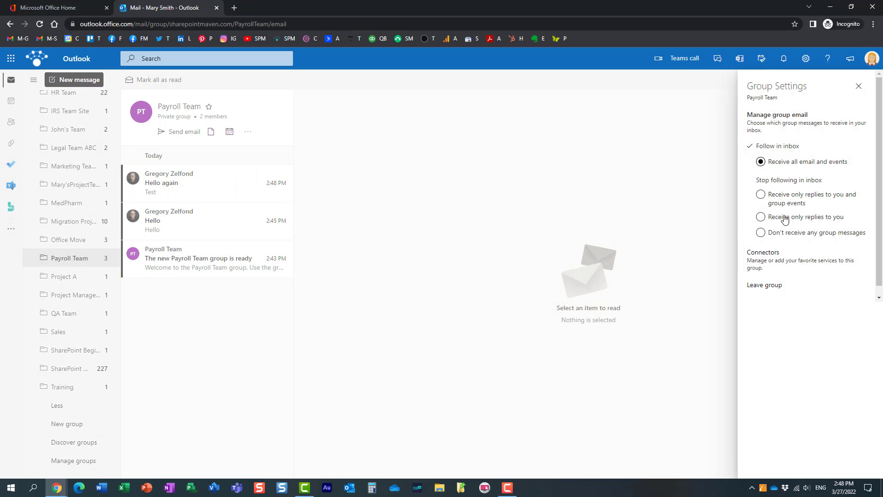
left_click(762, 234)
left_click(761, 233)
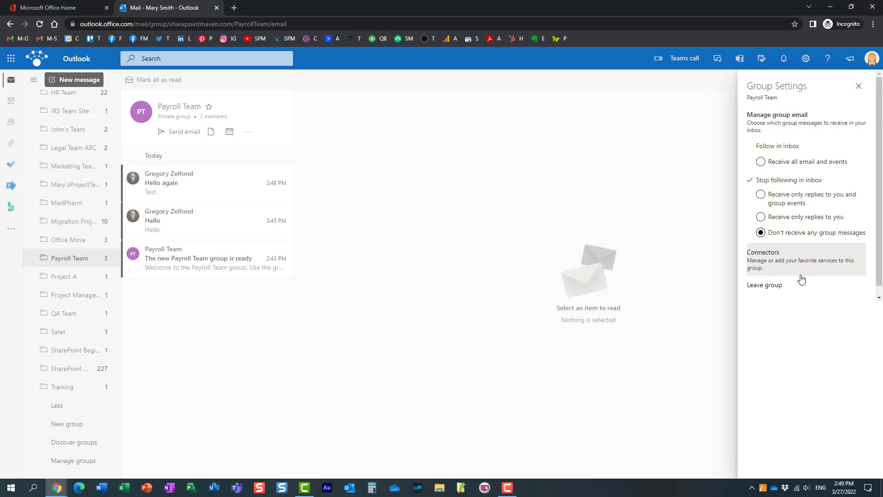